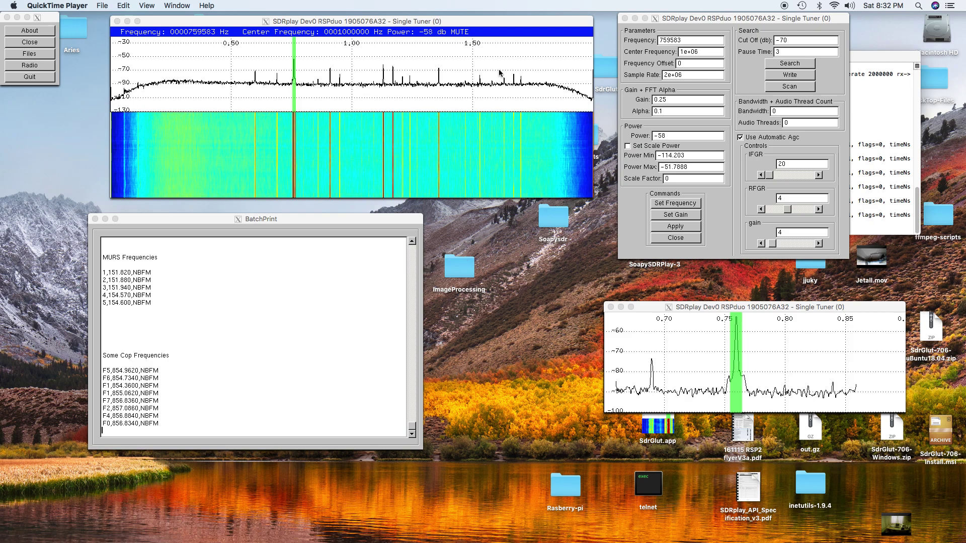
Step: Run an automatic signal search over the current spectrum, and stop the search
{"action": "left_click", "coordinate": [523, 23]}
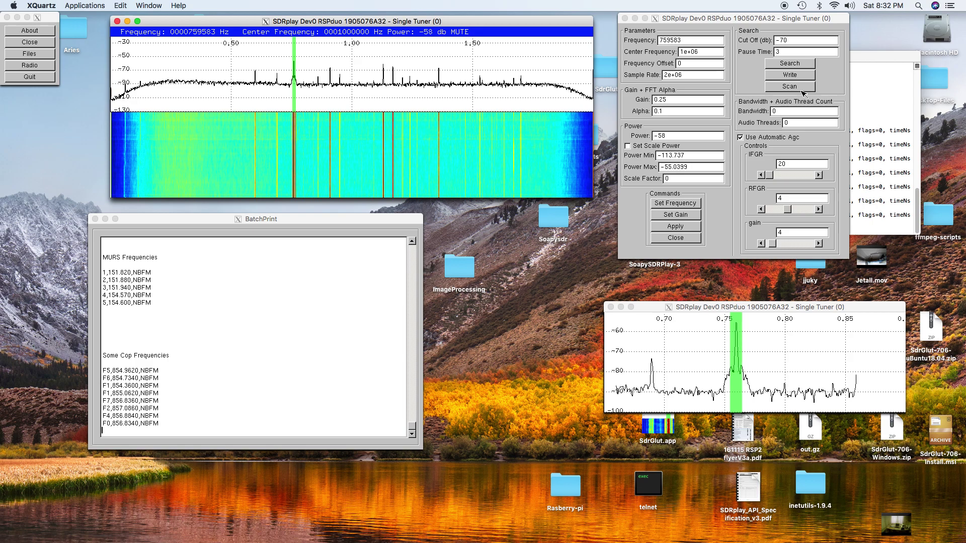
{"action": "left_click", "coordinate": [790, 64]}
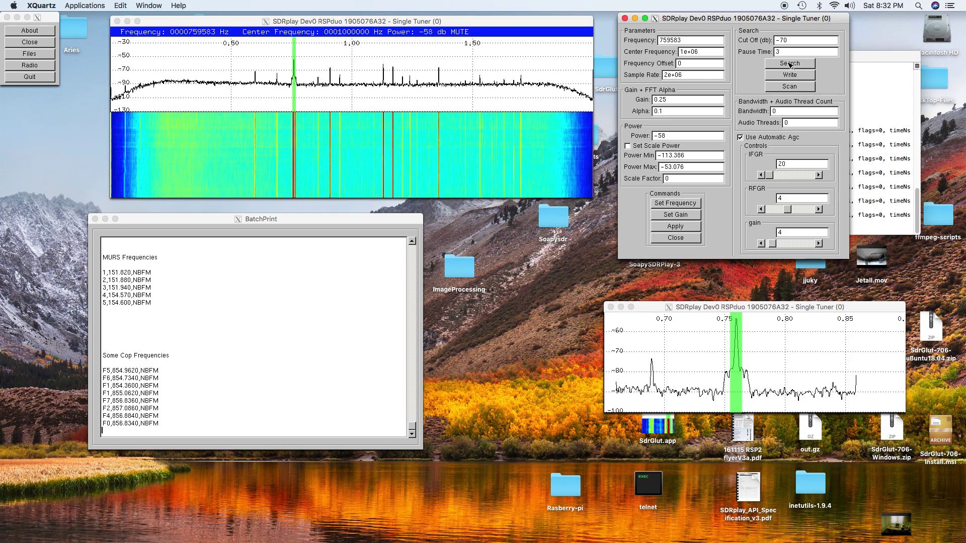
{"action": "left_click", "coordinate": [790, 64]}
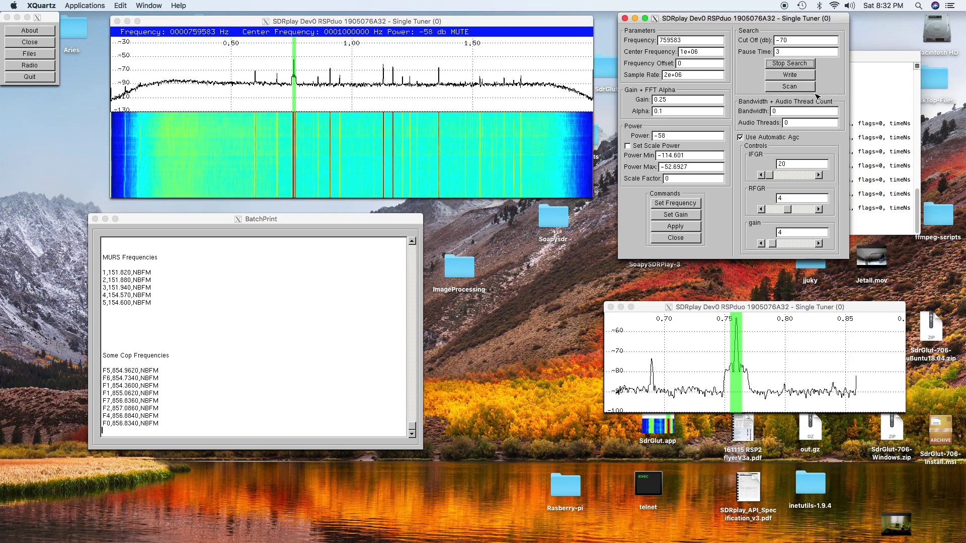
{"action": "left_click", "coordinate": [795, 64]}
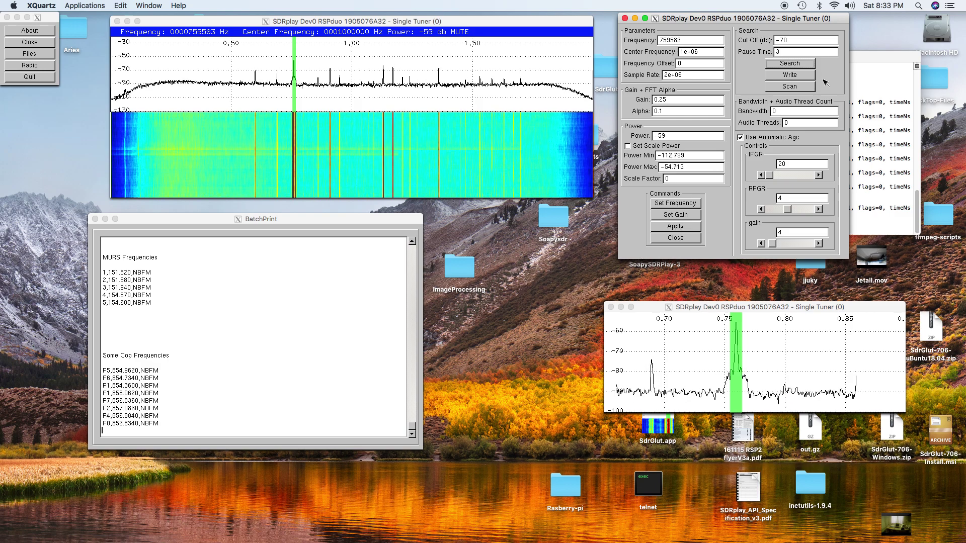
Step: Unmute the receiver audio and start scanning the frequencies collected by the search
{"action": "left_click", "coordinate": [536, 25]}
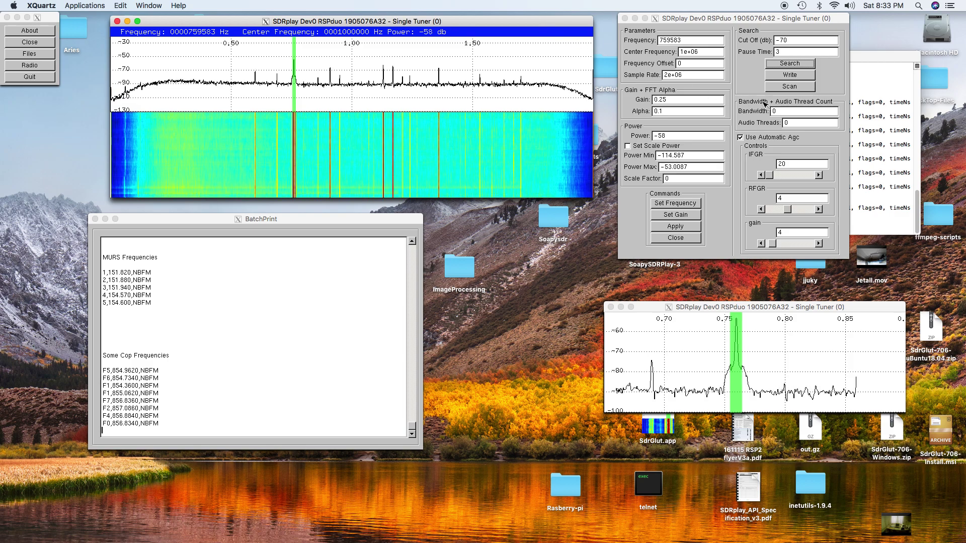
{"action": "left_click", "coordinate": [789, 87]}
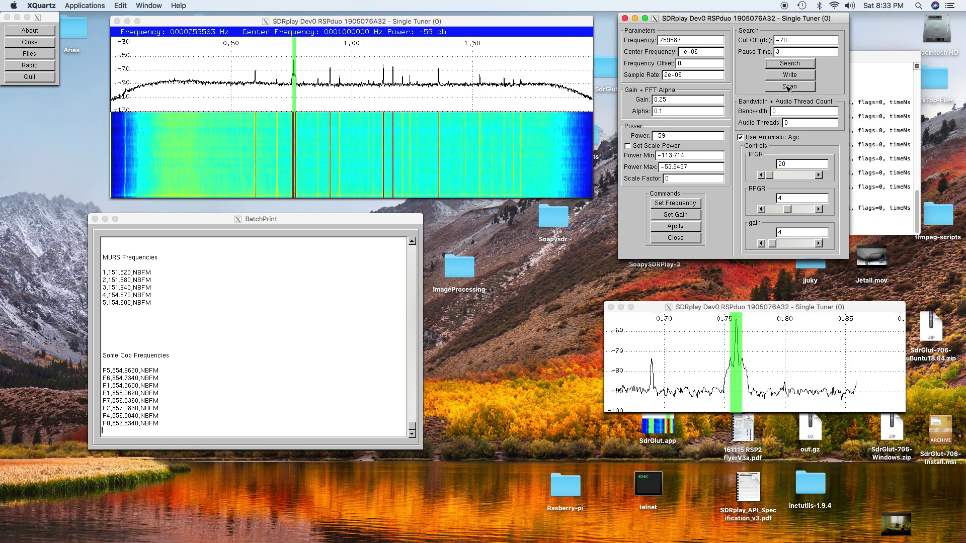
{"action": "left_click", "coordinate": [789, 87]}
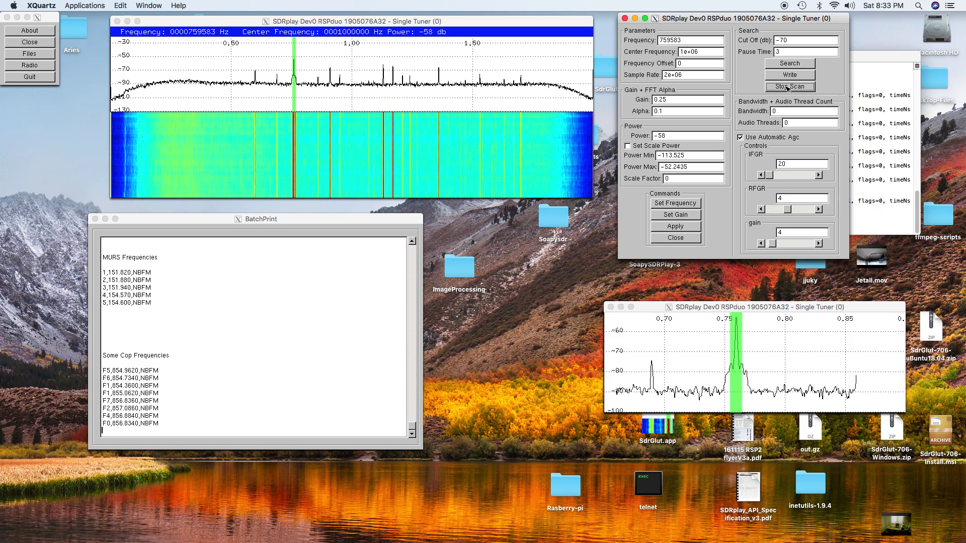
Step: Bring the SdrGlut3.sh terminal window to the front and move it below the radio parameters window
{"action": "left_click", "coordinate": [869, 61]}
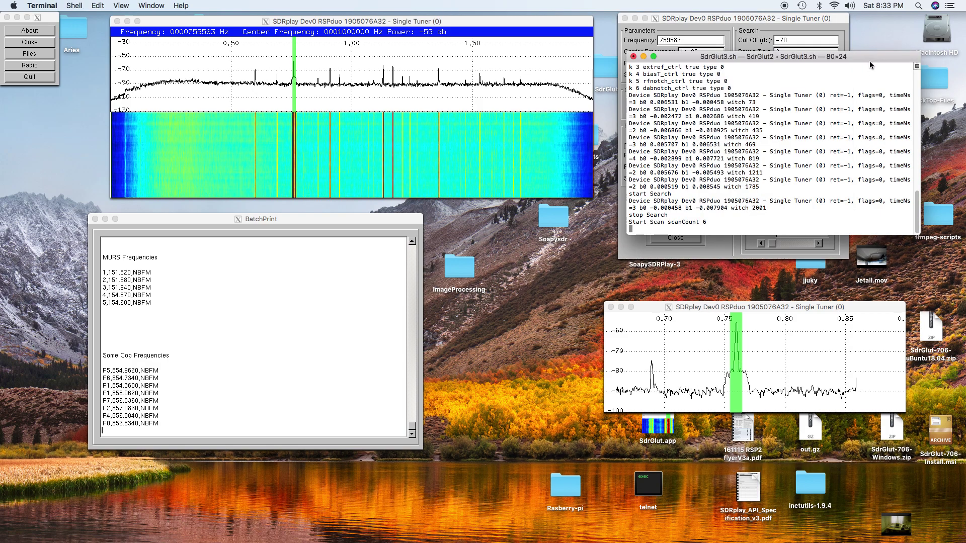
{"action": "left_click_drag", "start_coordinate": [864, 61], "coordinate": [856, 191]}
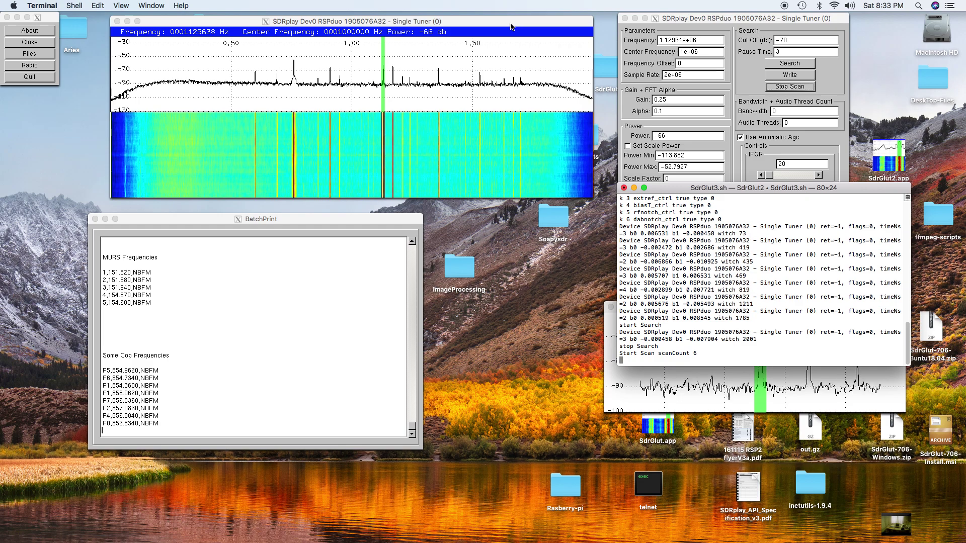
{"action": "left_click_drag", "start_coordinate": [722, 189], "coordinate": [710, 271]}
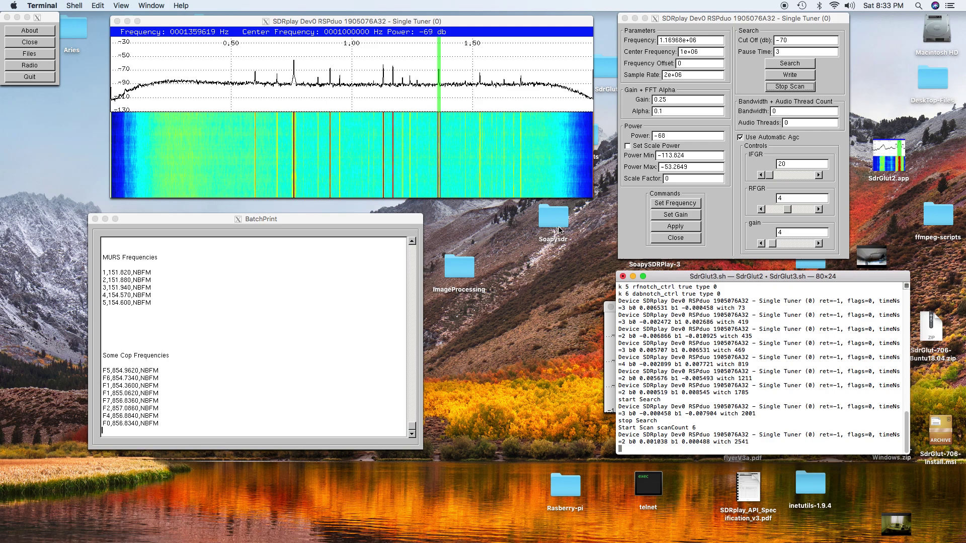
Step: Stop the running scan and mute the receiver audio
{"action": "left_click", "coordinate": [777, 91]}
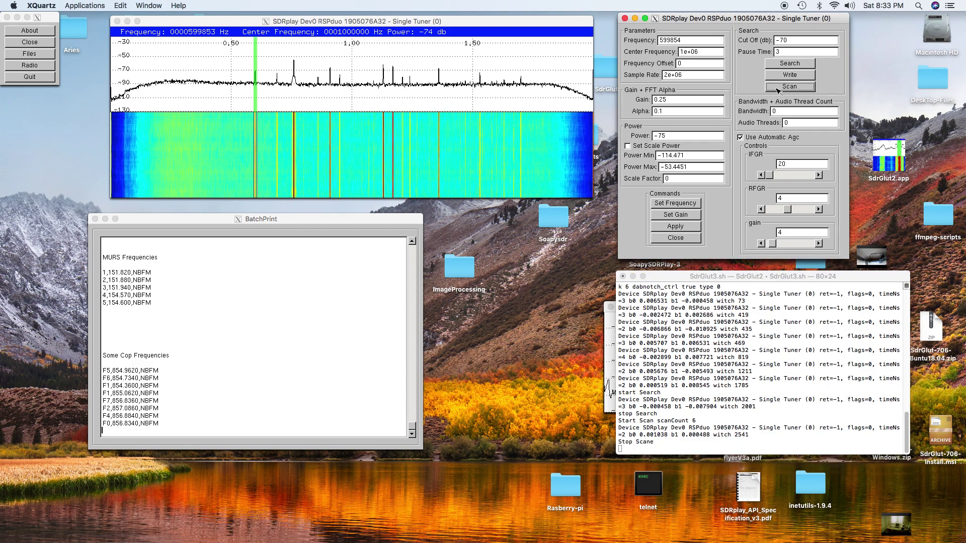
{"action": "left_click", "coordinate": [468, 25]}
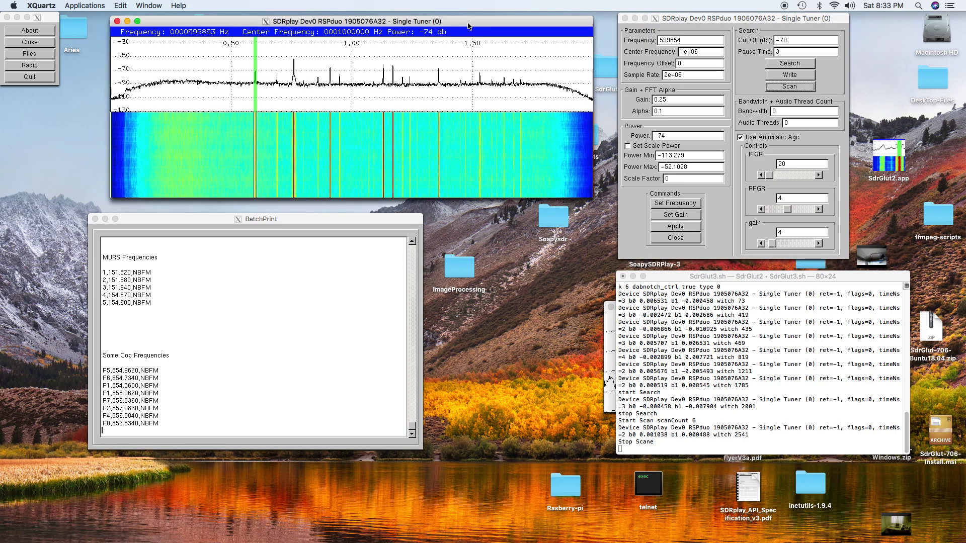
Step: Insert blank lines under the "Various FRequencies" heading in the BatchPrint list and write the searched frequencies there
{"action": "left_click", "coordinate": [413, 431]}
{"action": "left_click_drag", "start_coordinate": [412, 427], "coordinate": [410, 222]}
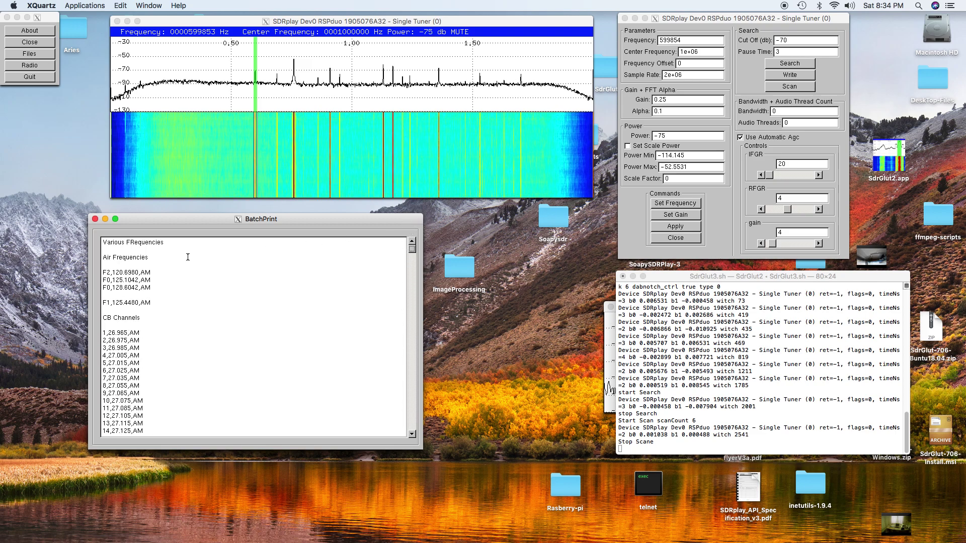
{"action": "key", "text": "Return"}
{"action": "key", "text": "Return"}
{"action": "key", "text": "Return"}
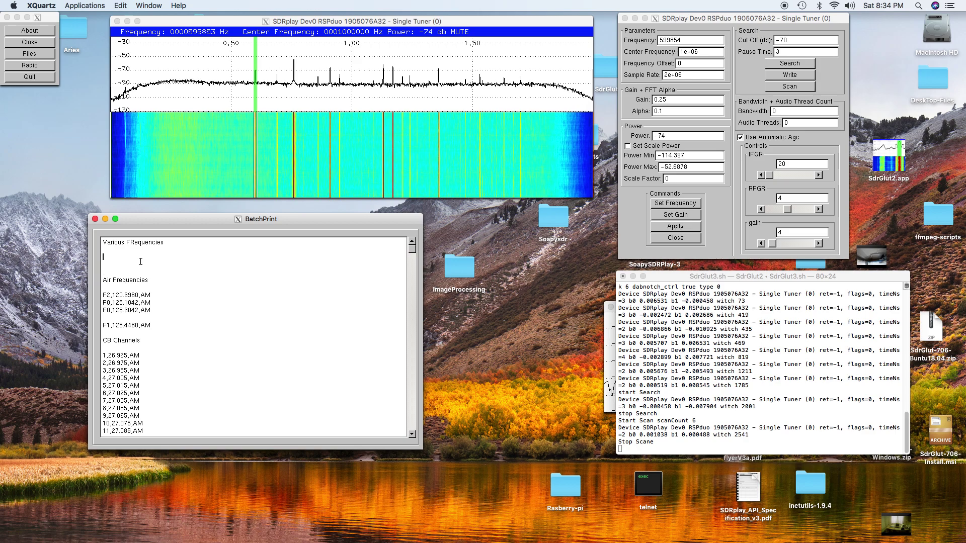
{"action": "left_click", "coordinate": [827, 87]}
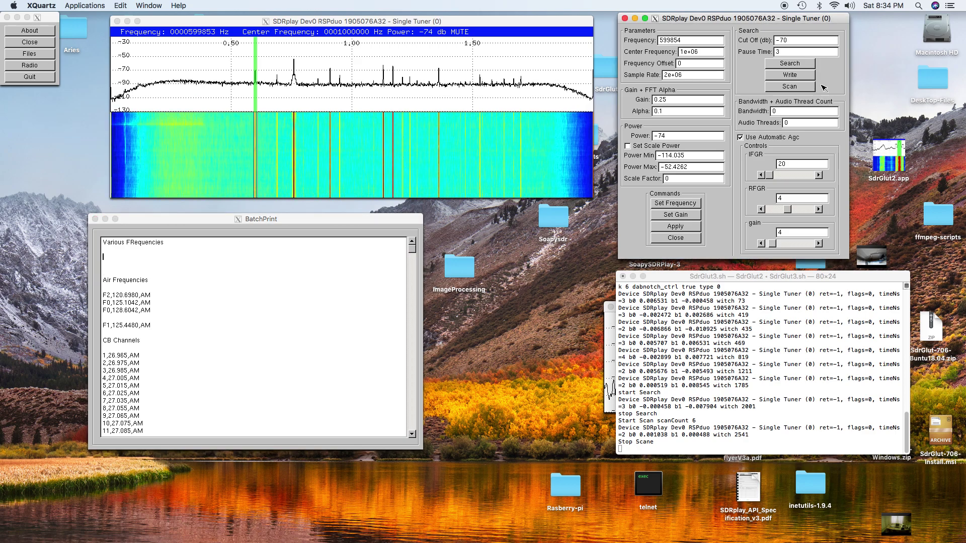
{"action": "left_click", "coordinate": [790, 75]}
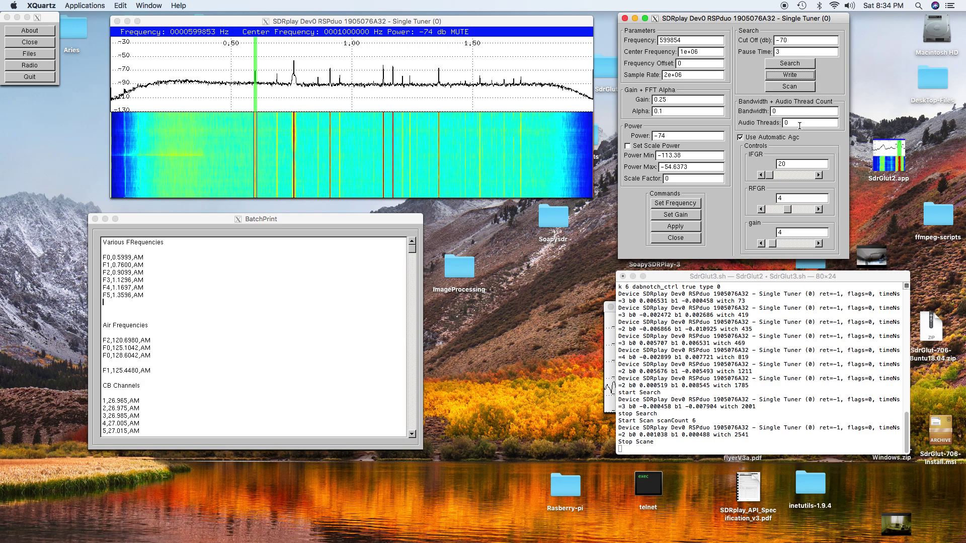
Step: Unmute the audio and tune the receiver to the F0,0.5999,AM entry in the frequency list
{"action": "left_click", "coordinate": [496, 26]}
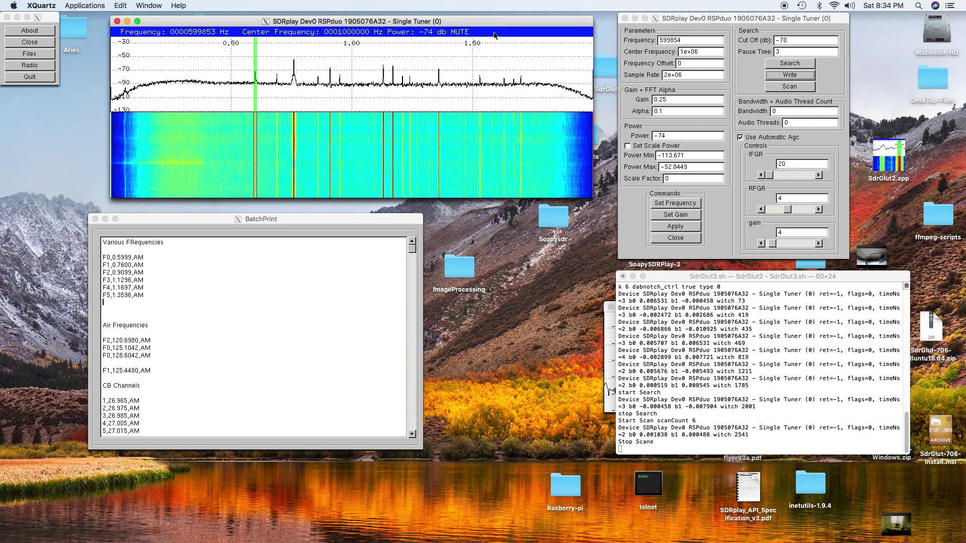
{"action": "left_click", "coordinate": [105, 256]}
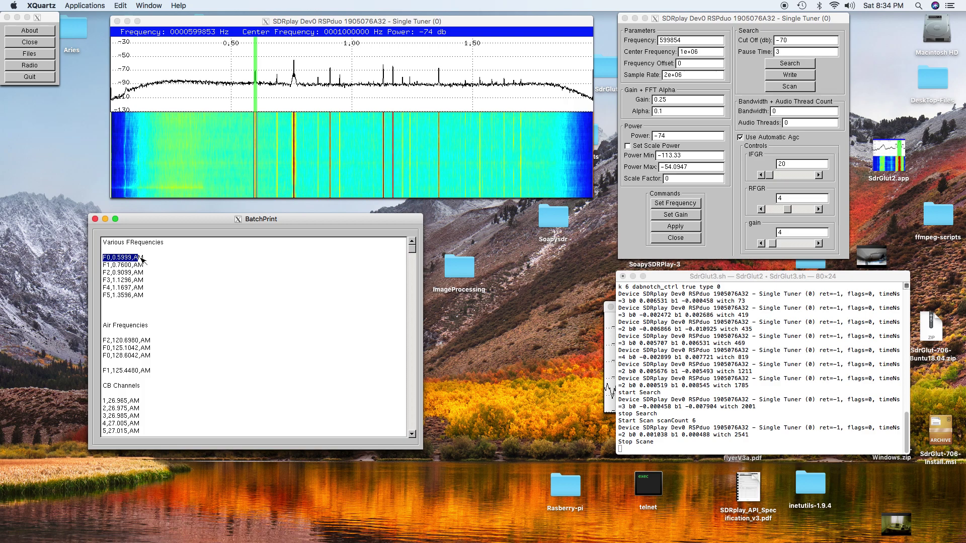
{"action": "right_click", "coordinate": [199, 262]}
{"action": "left_click", "coordinate": [211, 271]}
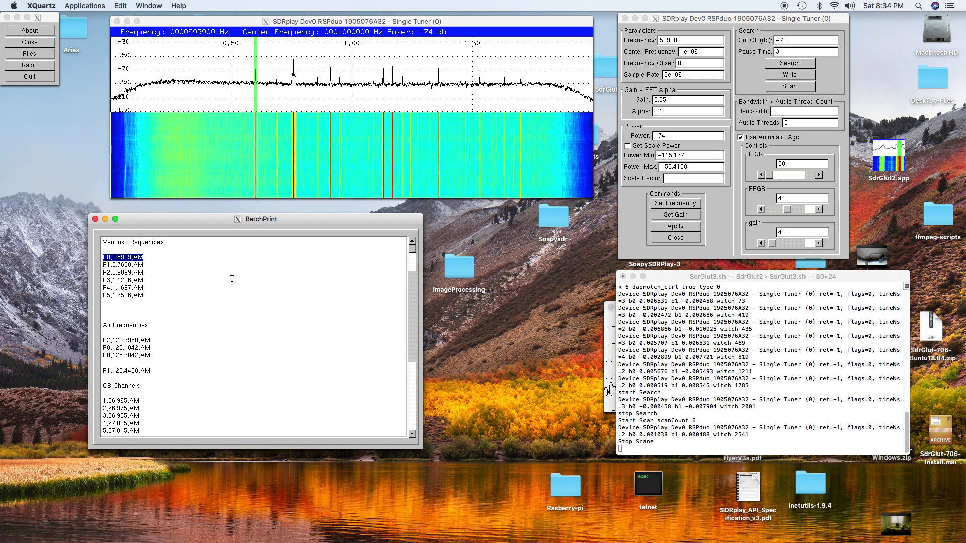
Step: Step the tuning through the written AM entries down to F5,1.3596 and back up to F0,0.5999
{"action": "key", "text": "Down"}
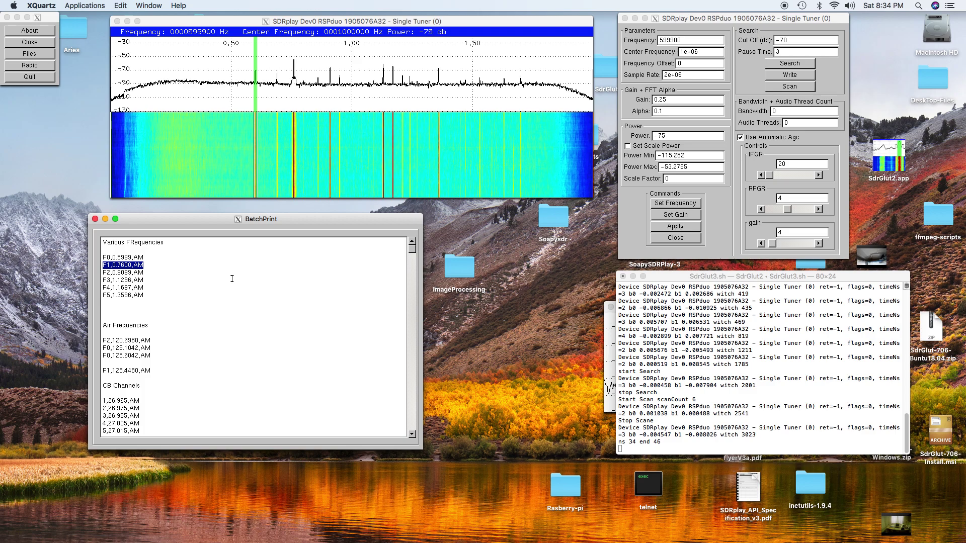
{"action": "key", "text": "Down"}
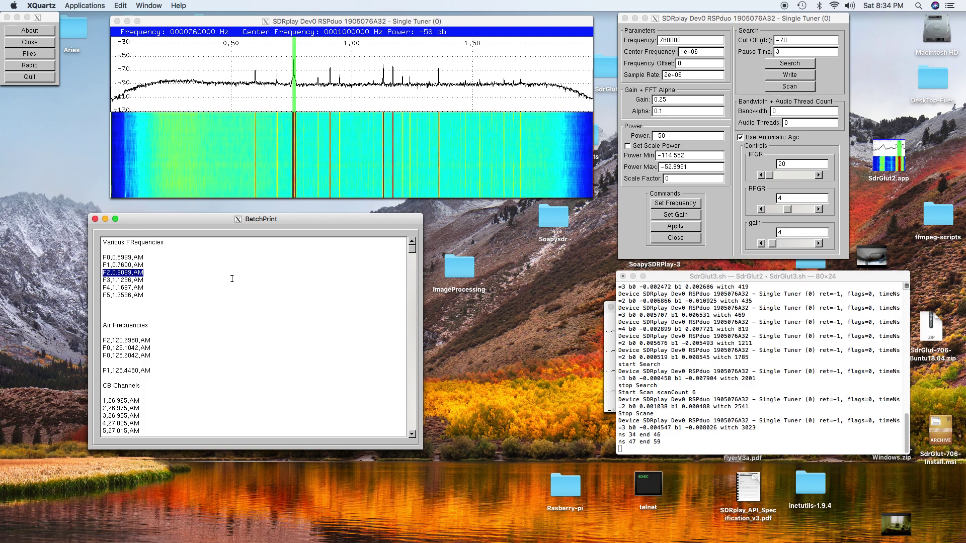
{"action": "key", "text": "Down"}
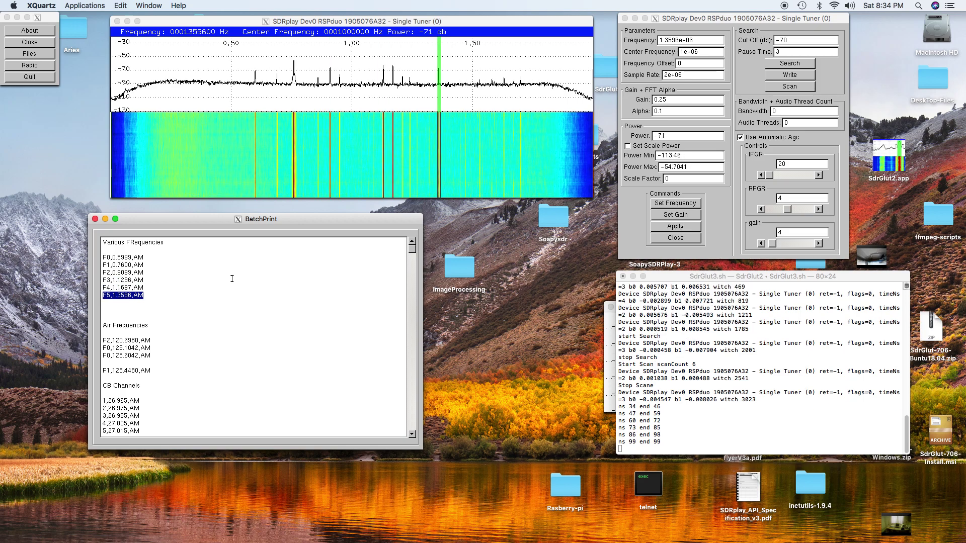
{"action": "key", "text": "Up"}
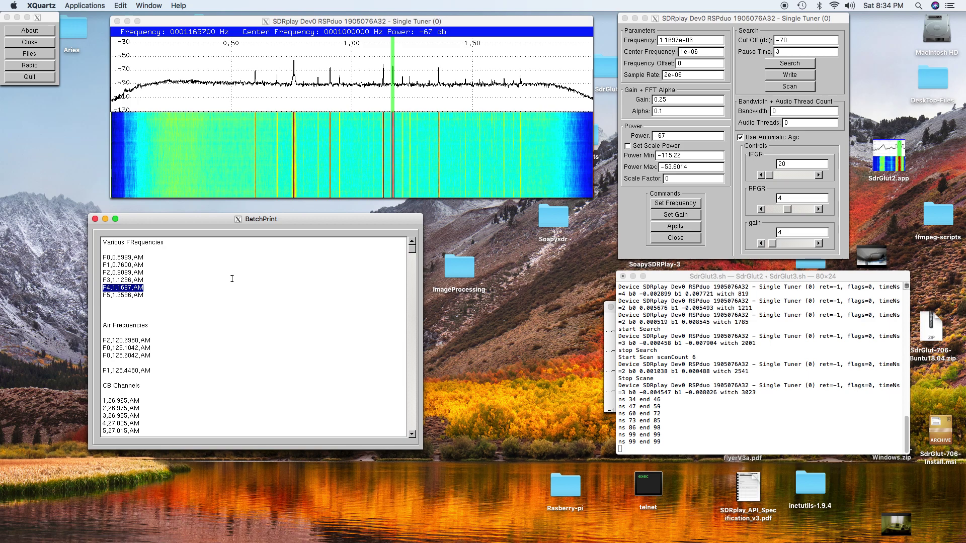
{"action": "key", "text": "Up"}
{"action": "key", "text": "Up"}
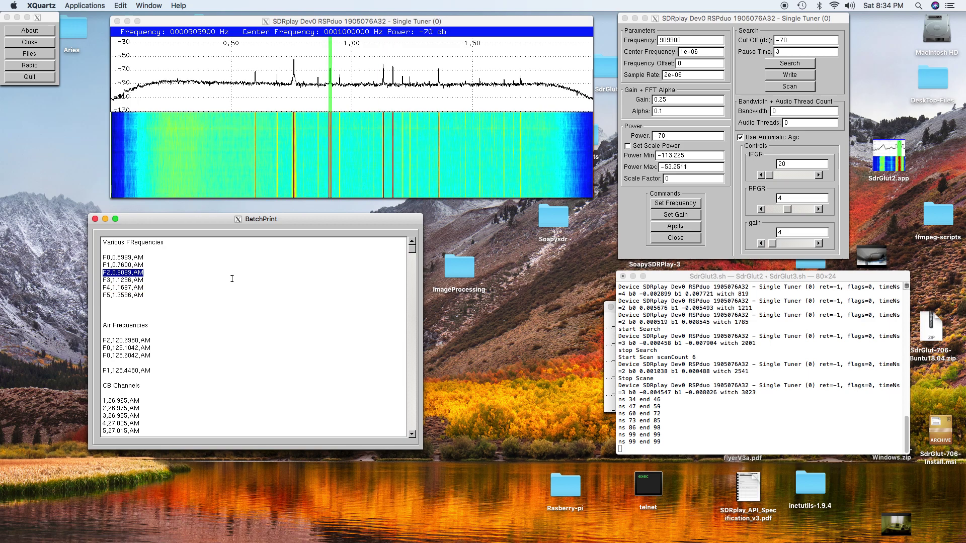
{"action": "key", "text": "Up"}
{"action": "key", "text": "Up"}
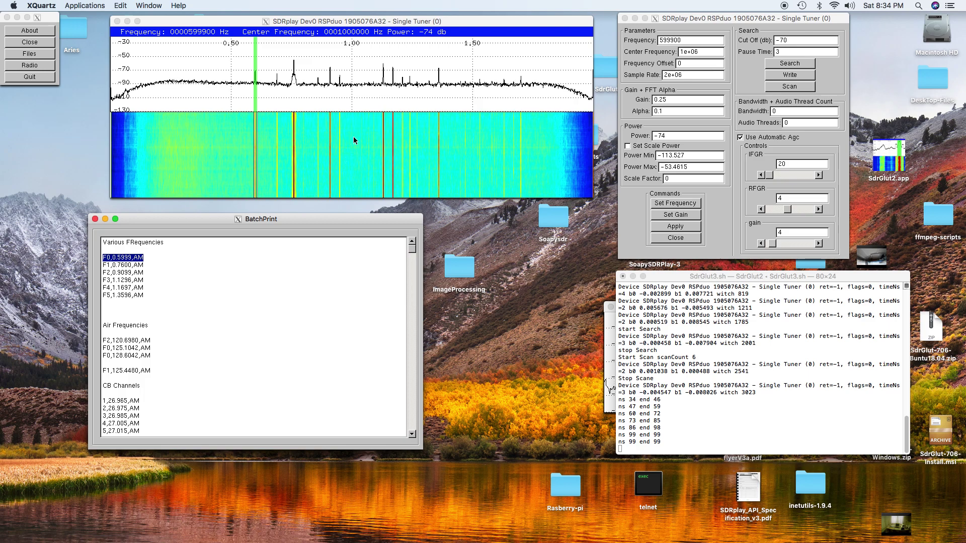
Step: Mute the audio and delete the F0,0.5999,AM entry from the frequency list
{"action": "left_click", "coordinate": [481, 20]}
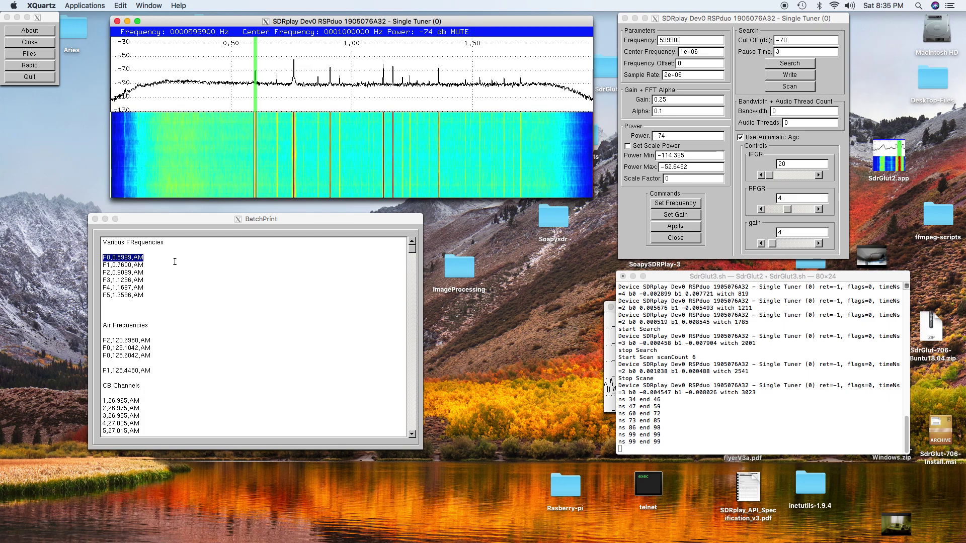
{"action": "left_click", "coordinate": [175, 261]}
{"action": "key", "text": "BackSpace"}
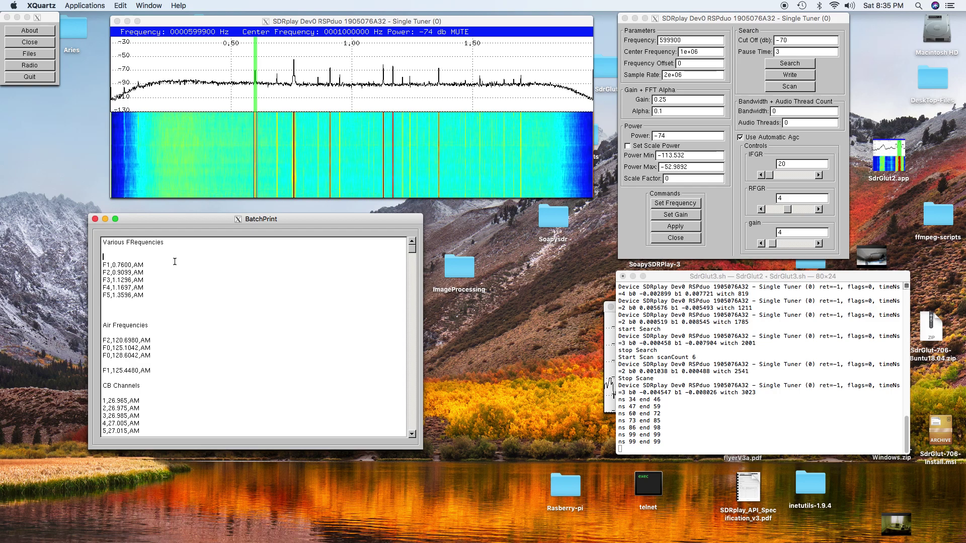
Step: Tune the receiver to F5,854.9620,NBFM from the "Some Cop Frequencies" section and unmute the audio
{"action": "left_click", "coordinate": [414, 255]}
{"action": "left_click_drag", "start_coordinate": [413, 256], "coordinate": [414, 437]}
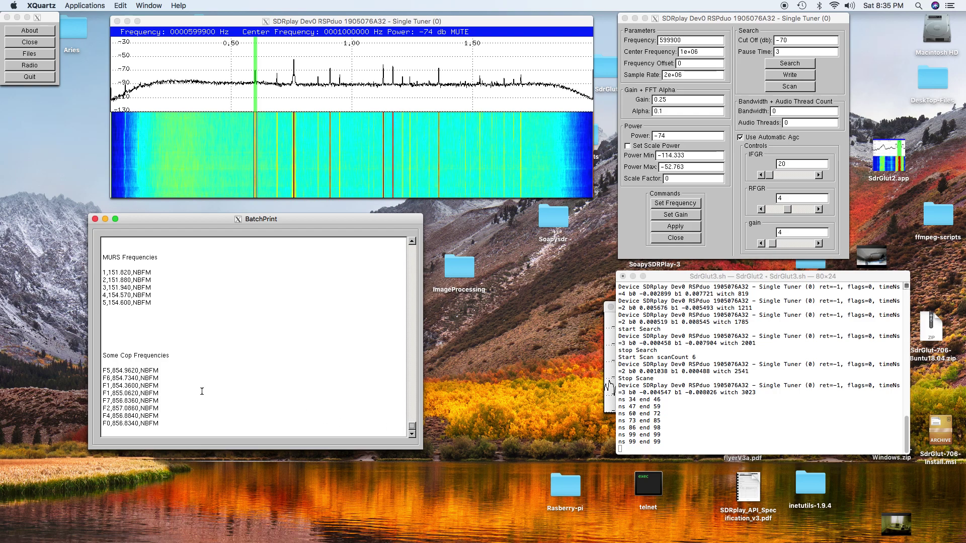
{"action": "left_click_drag", "start_coordinate": [112, 370], "coordinate": [159, 374]}
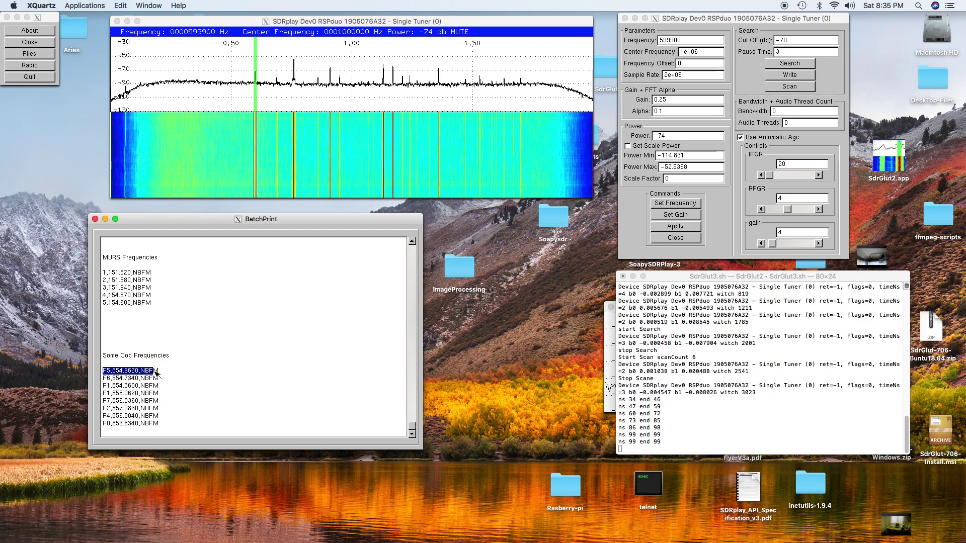
{"action": "left_click", "coordinate": [433, 21]}
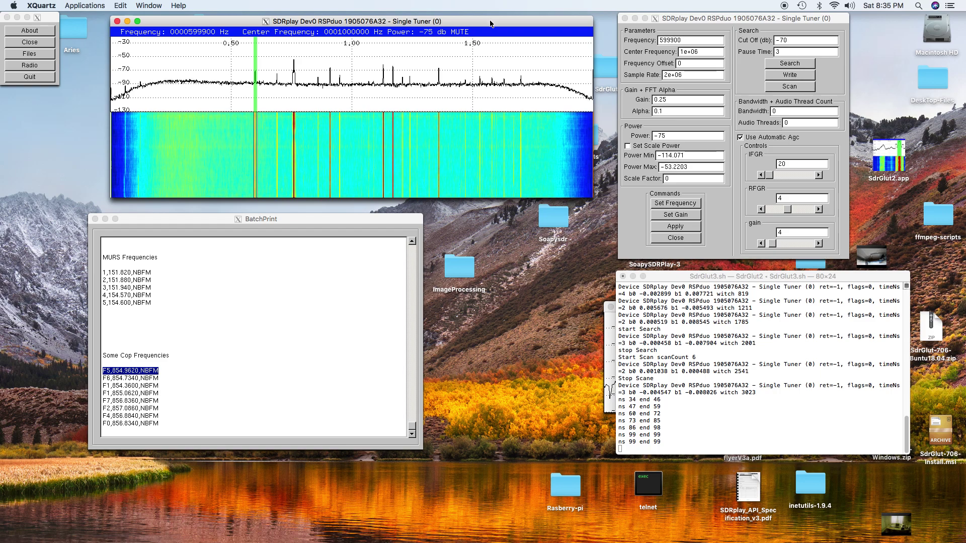
{"action": "left_click", "coordinate": [252, 363]}
{"action": "right_click", "coordinate": [252, 363]}
{"action": "left_click", "coordinate": [259, 367]}
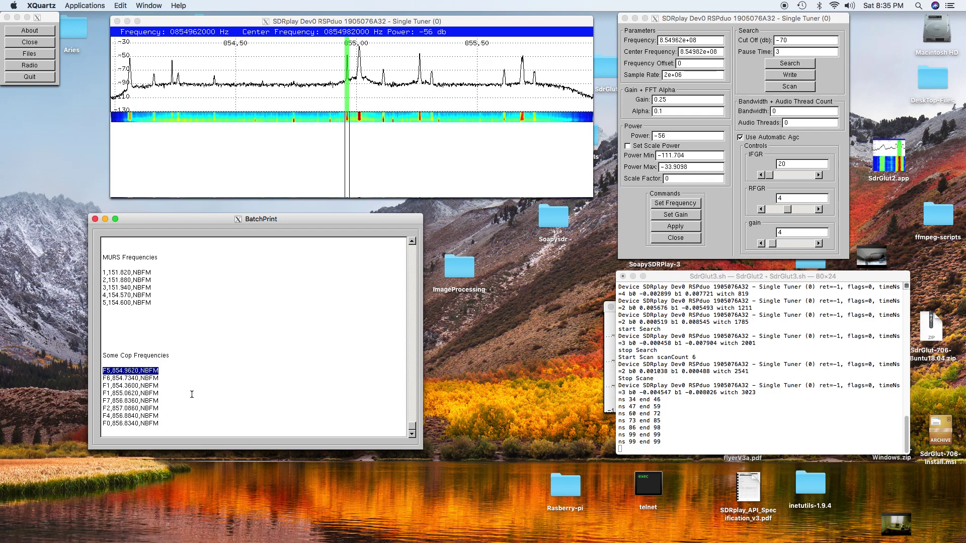
Step: Send all entries from F5,854.9620 through F0,856.8340 under "Some Cop Frequencies" as scan frequencies and start the scan
{"action": "left_click_drag", "start_coordinate": [103, 371], "coordinate": [157, 424]}
{"action": "right_click", "coordinate": [233, 377]}
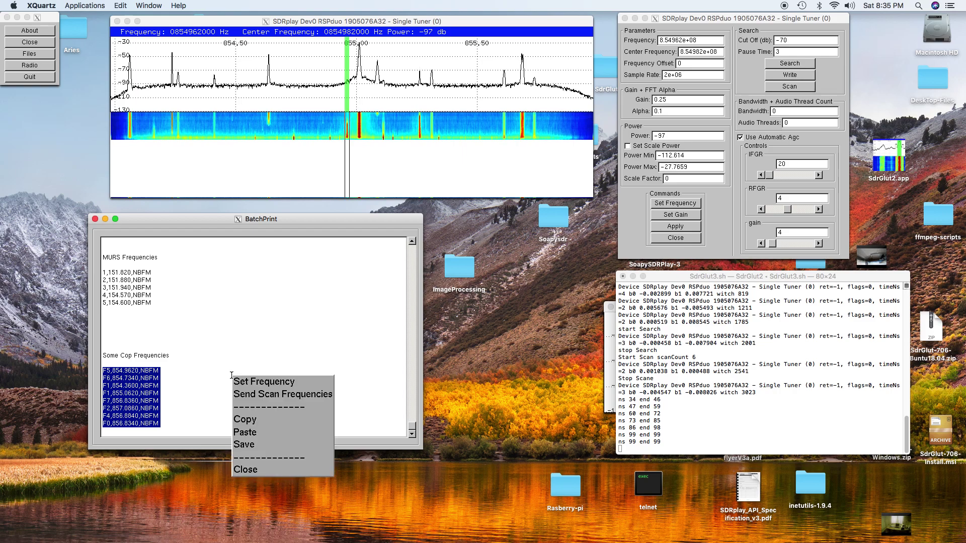
{"action": "left_click", "coordinate": [270, 396]}
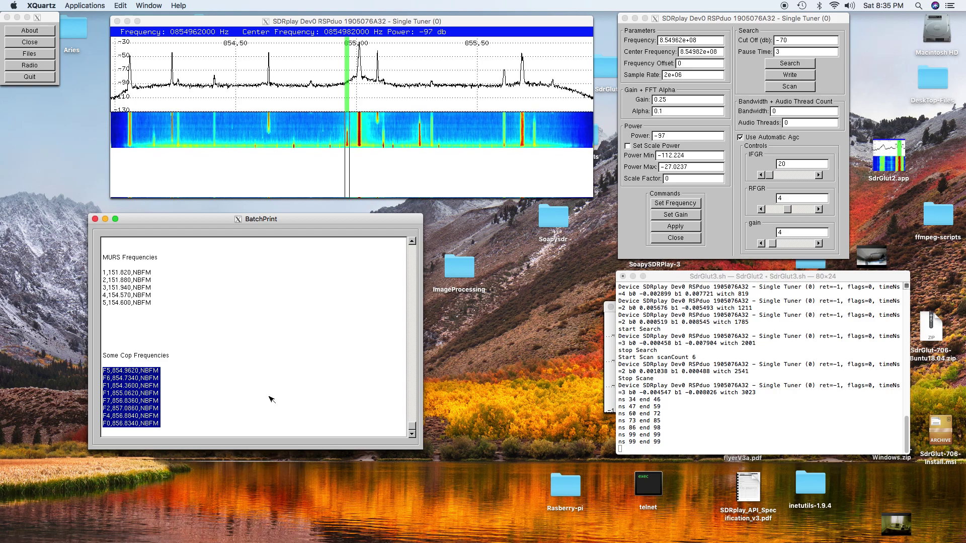
{"action": "right_click", "coordinate": [268, 382]}
{"action": "left_click", "coordinate": [274, 400]}
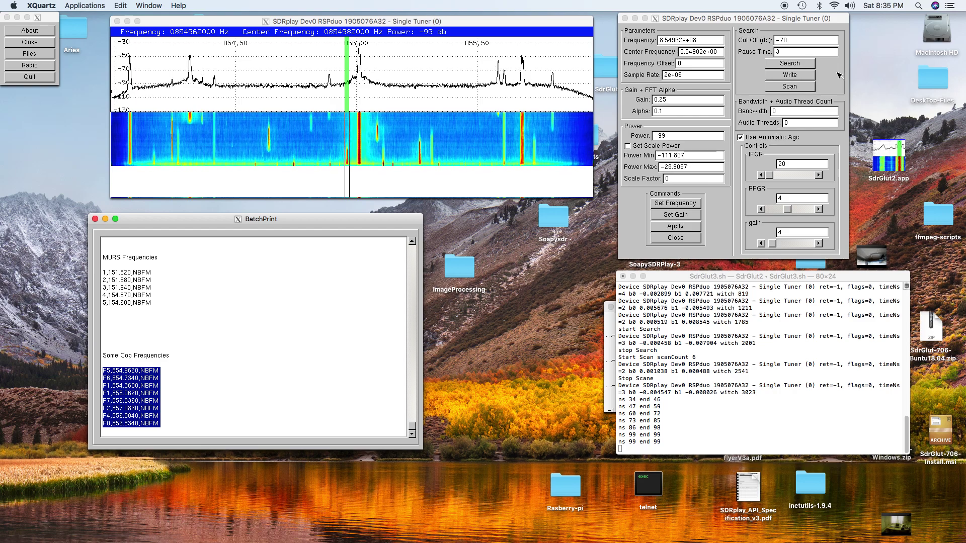
{"action": "left_click", "coordinate": [797, 87]}
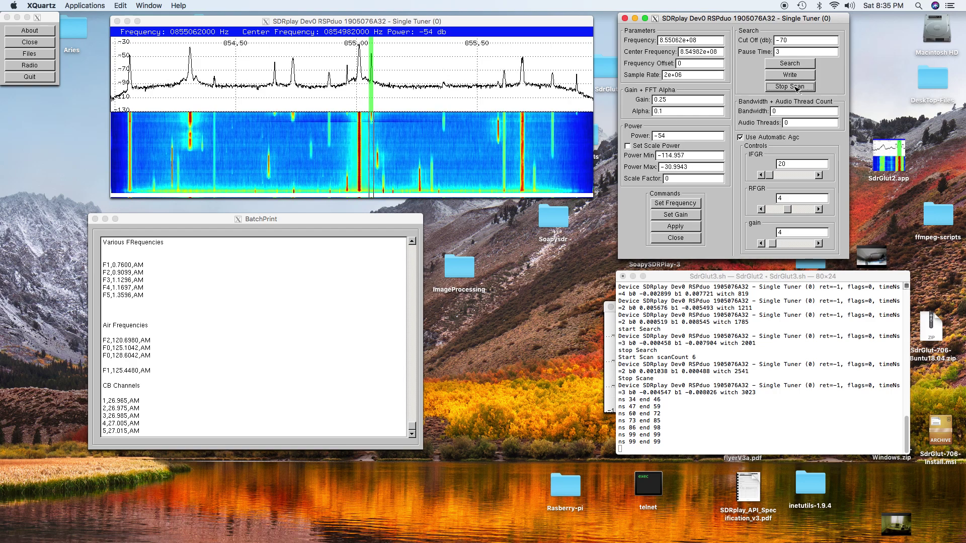
Step: Run the scan over the loaded "Some Cop Frequencies" entries, stop it, and mute the receiver audio
{"action": "left_click", "coordinate": [790, 87]}
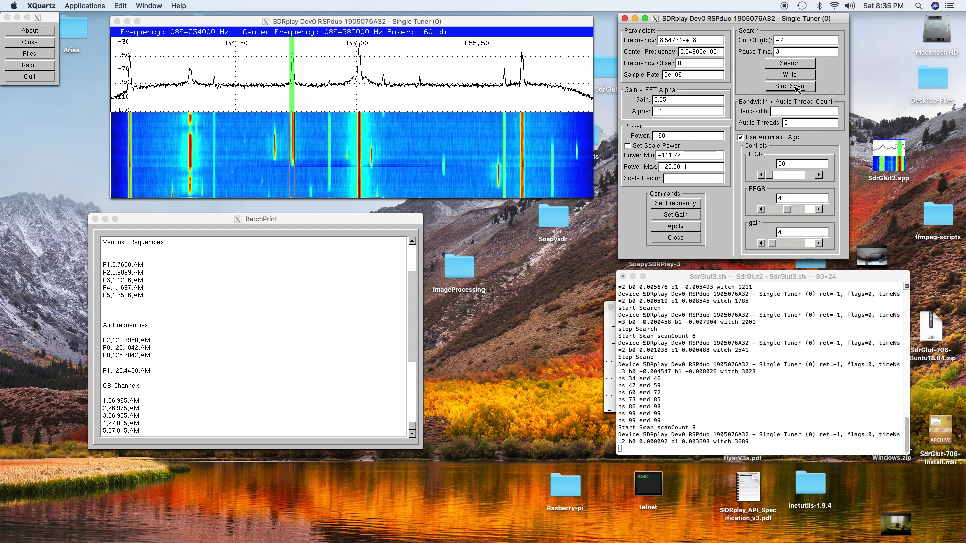
{"action": "left_click", "coordinate": [797, 87]}
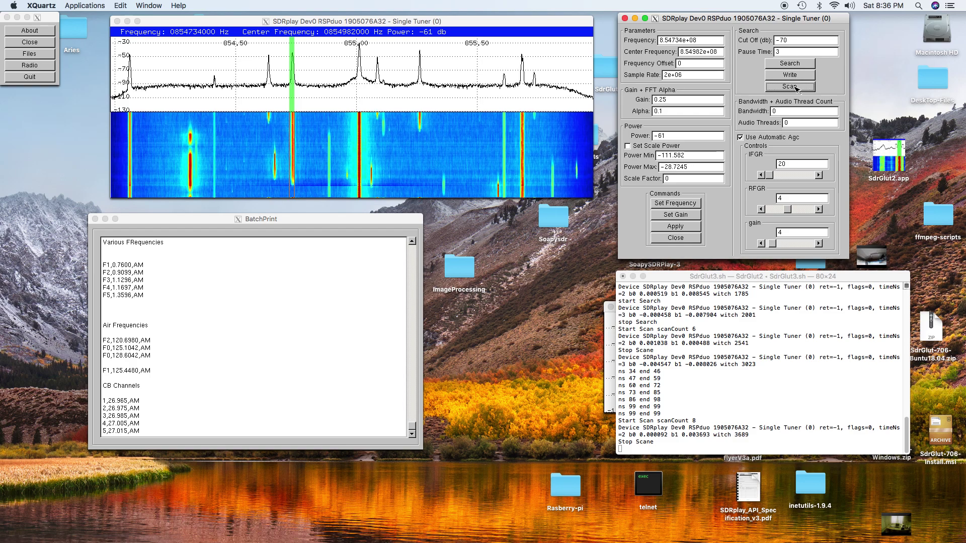
{"action": "left_click", "coordinate": [506, 20]}
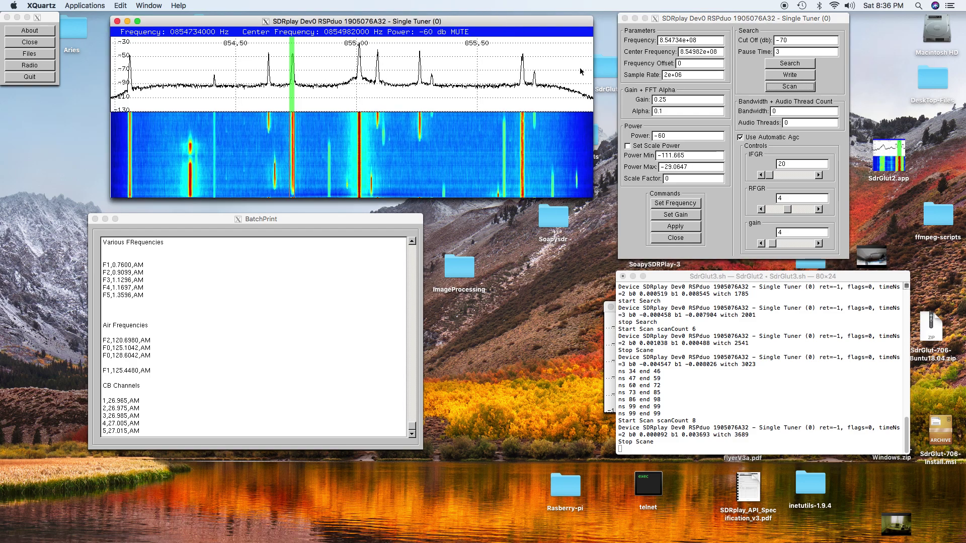
Step: Set the receiver's sample rate to 10e+06, apply it, and unmute the audio
{"action": "left_click", "coordinate": [670, 75]}
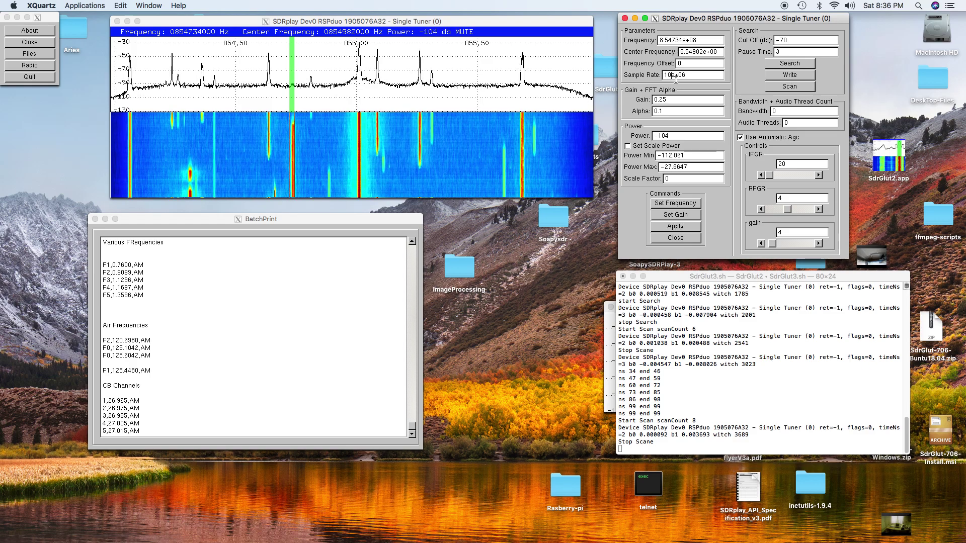
{"action": "left_click", "coordinate": [685, 228]}
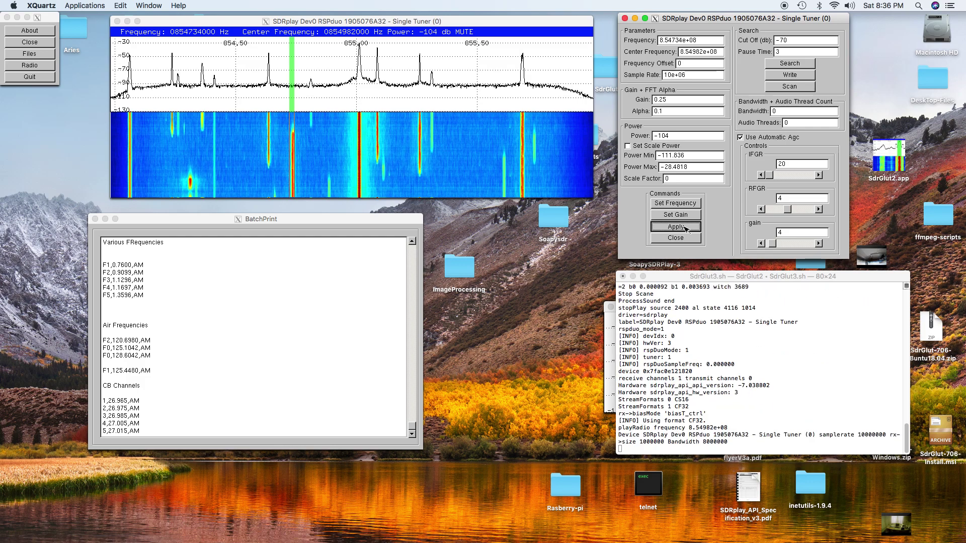
{"action": "left_click", "coordinate": [528, 23]}
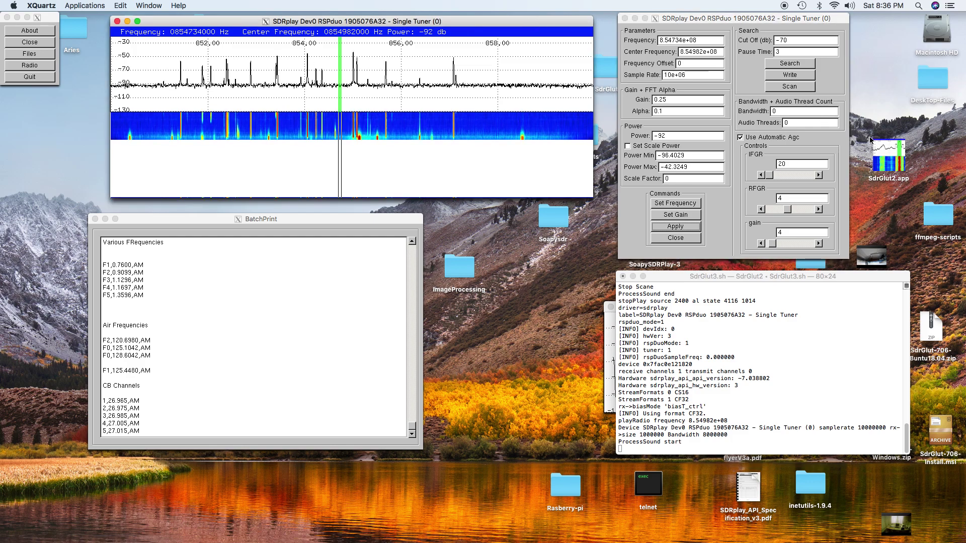
Step: Scan the loaded frequencies again at the 10e+06 sample rate, stop the scan, and mute the audio
{"action": "left_click", "coordinate": [790, 87]}
{"action": "left_click", "coordinate": [791, 86]}
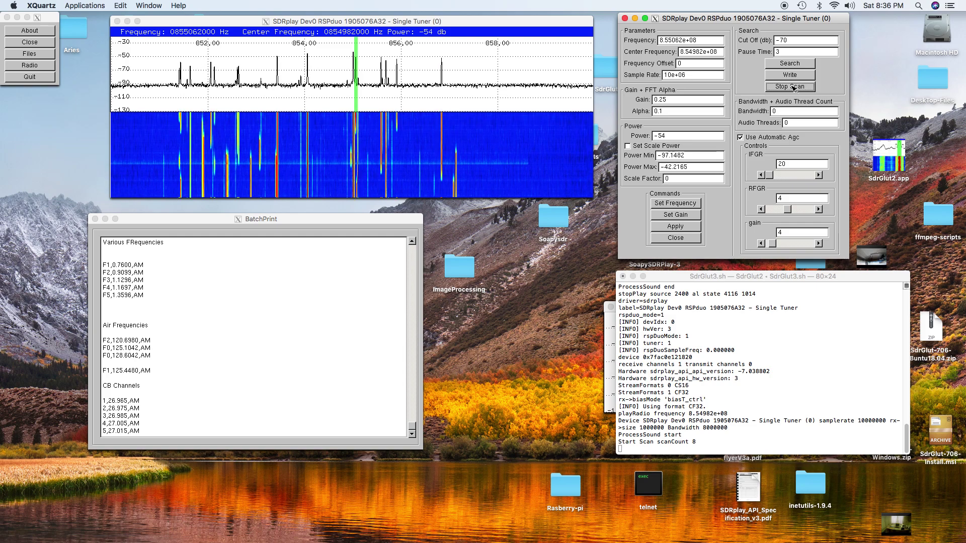
{"action": "left_click", "coordinate": [794, 87]}
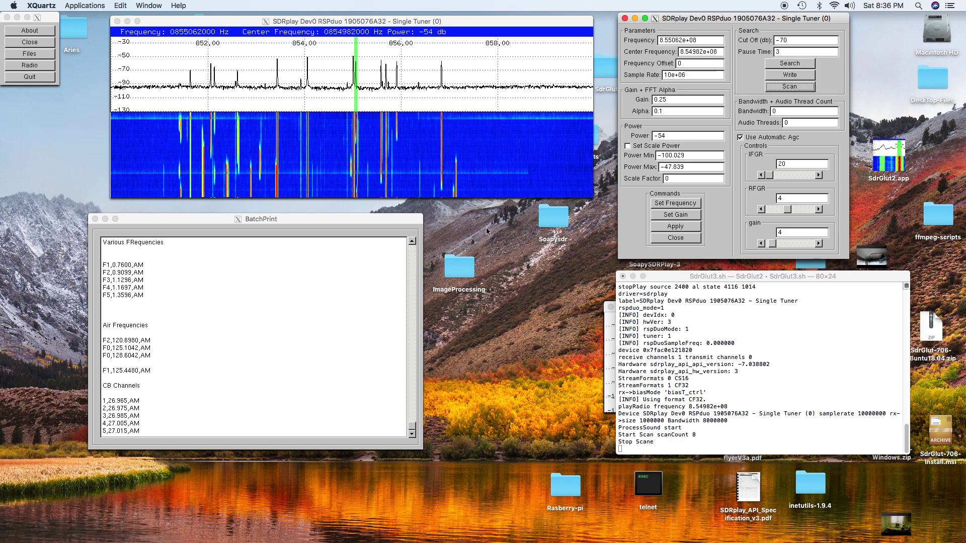
{"action": "left_click", "coordinate": [437, 30]}
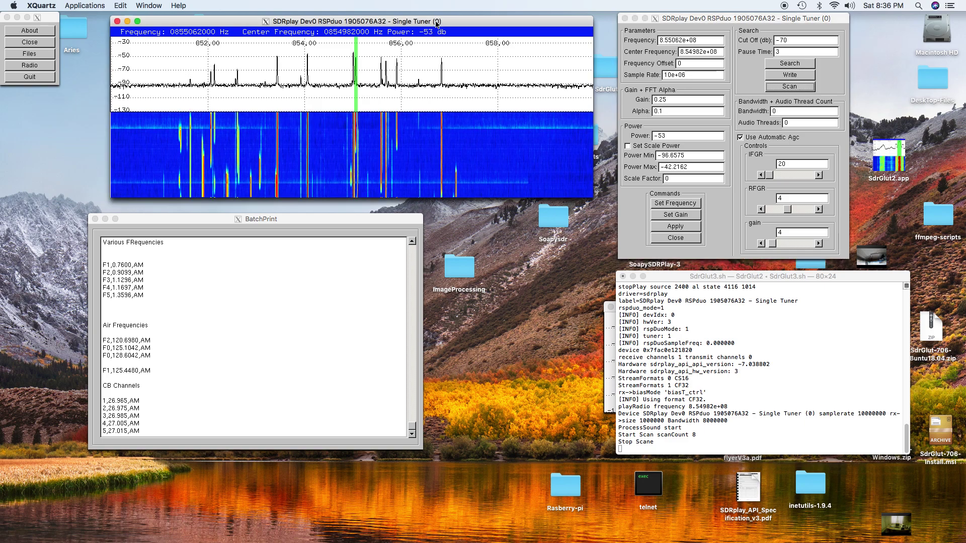
Step: Tune the receiver to the F5,854.9620,NBFM entry under "Some Cop Frequencies" and unmute the audio
{"action": "left_click_drag", "start_coordinate": [351, 215], "coordinate": [366, 190]}
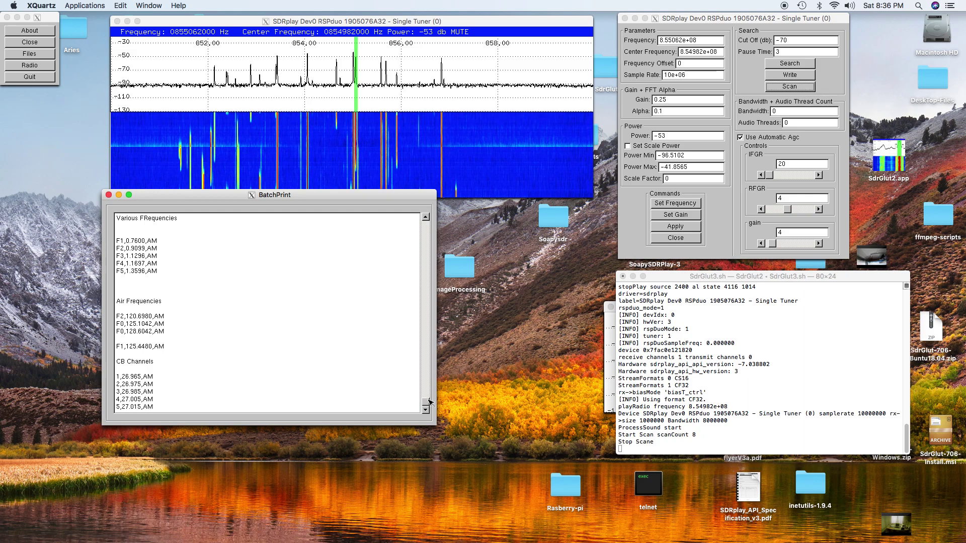
{"action": "mouse_move", "coordinate": [425, 408]}
{"action": "left_mouse_down"}
{"action": "mouse_move", "coordinate": [426, 386]}
{"action": "mouse_move", "coordinate": [426, 403]}
{"action": "left_mouse_up"}
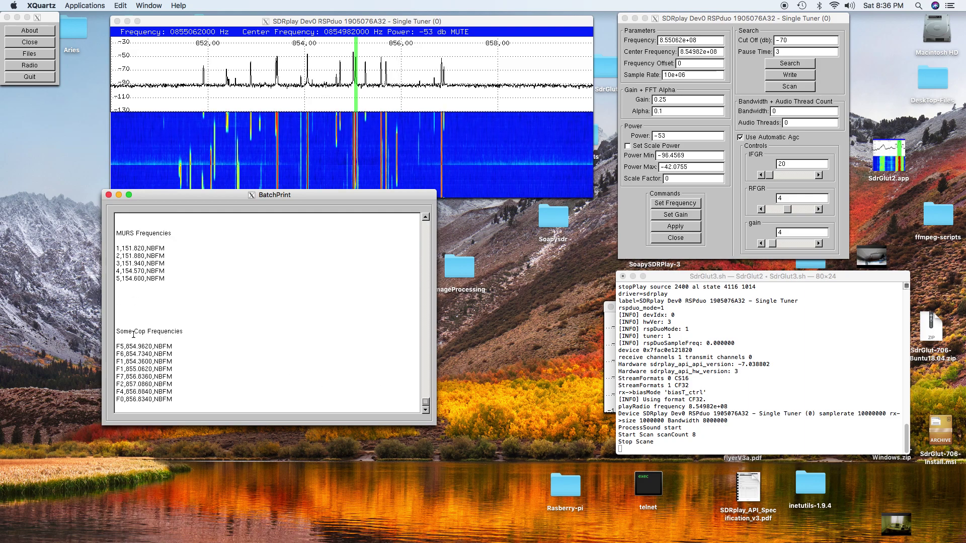
{"action": "left_click_drag", "start_coordinate": [116, 346], "coordinate": [199, 350]}
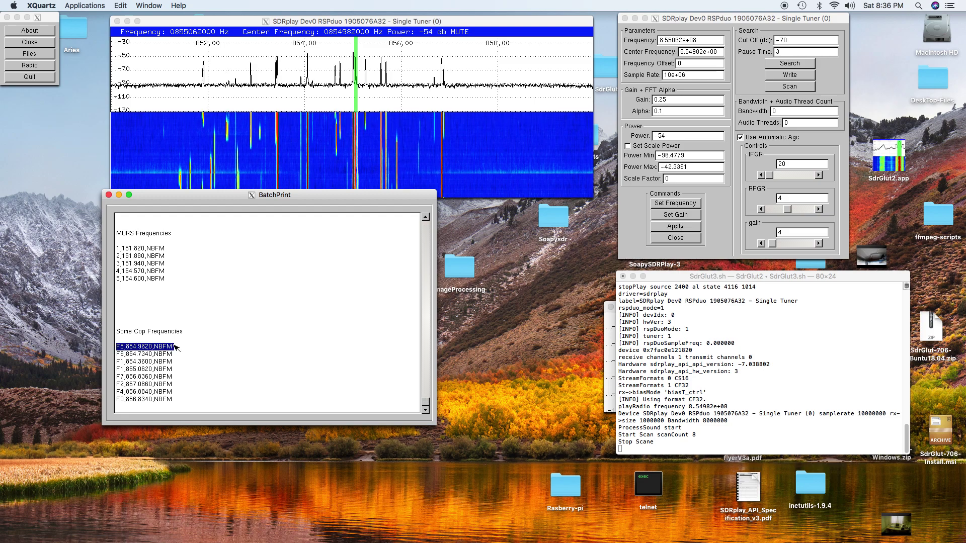
{"action": "left_click", "coordinate": [163, 347]}
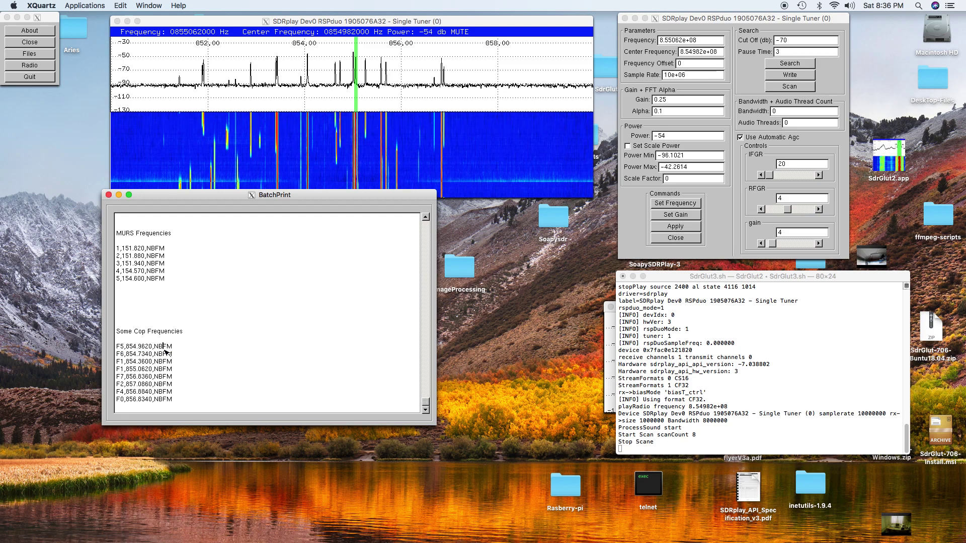
{"action": "left_click_drag", "start_coordinate": [116, 347], "coordinate": [197, 361]}
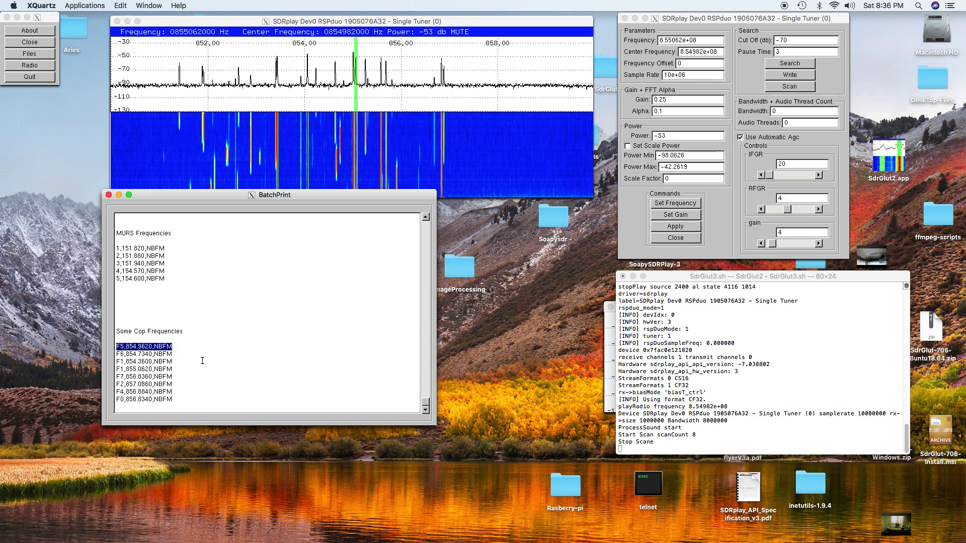
{"action": "left_click", "coordinate": [490, 19]}
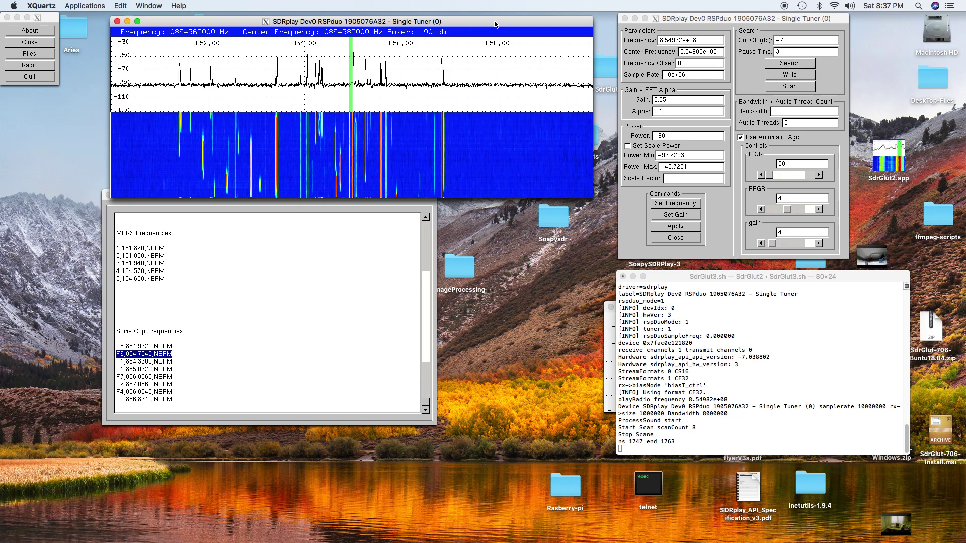
Step: Step the tuning down the cop entries to F1,855.0620,NBFM and move the BatchPrint window clear of the spectrum window
{"action": "left_click", "coordinate": [421, 207]}
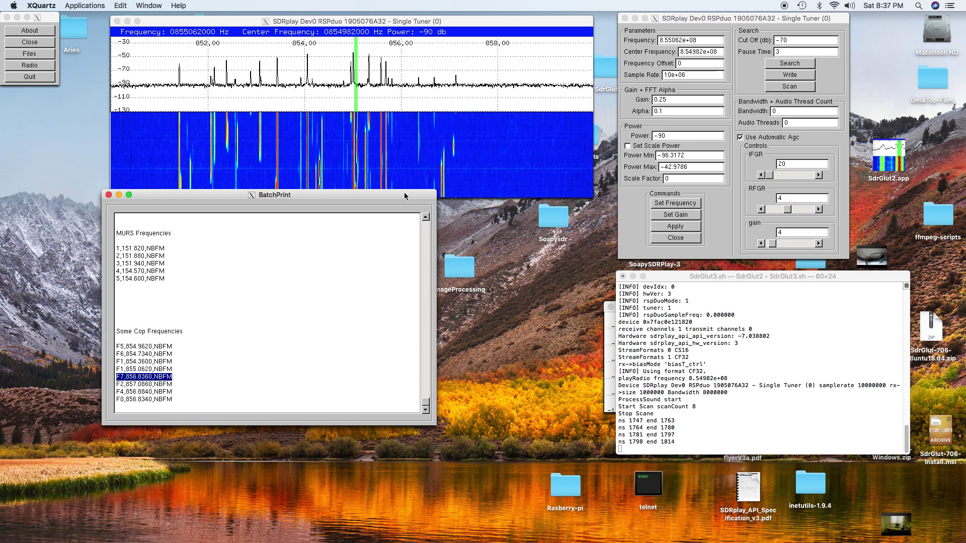
{"action": "left_click_drag", "start_coordinate": [405, 196], "coordinate": [405, 233]}
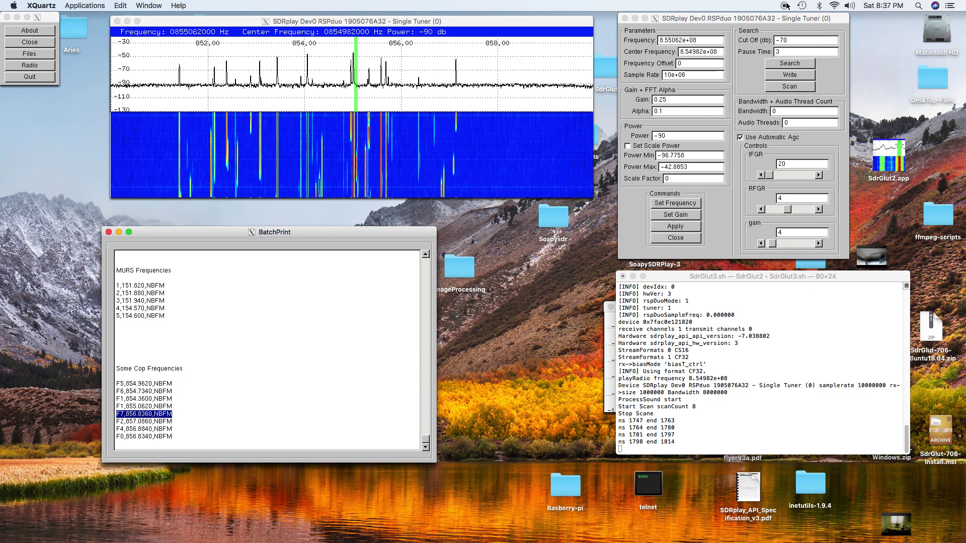